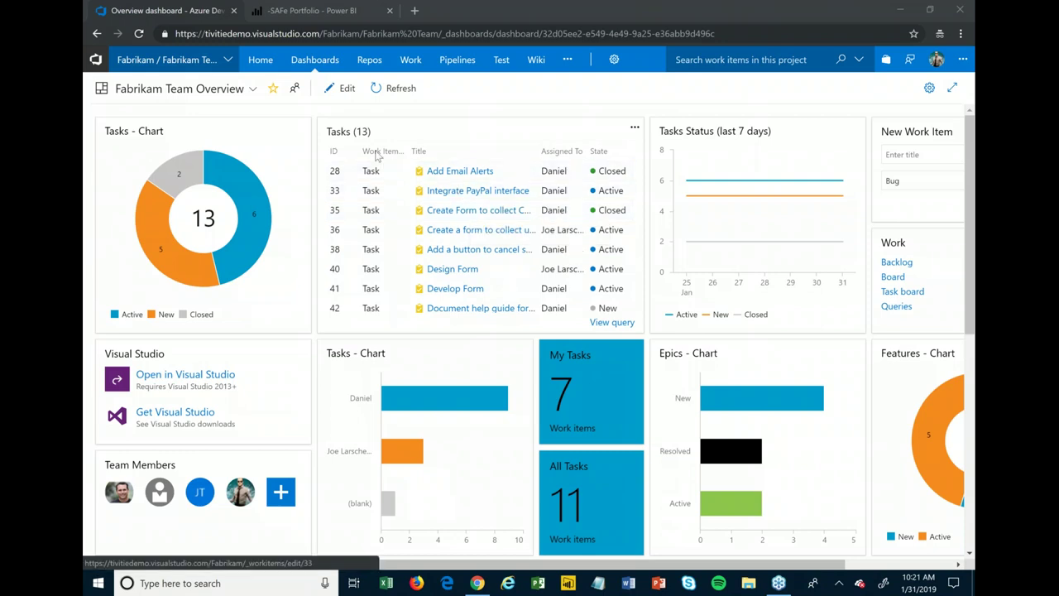
# Step: Open the epic "Support Customers using Mobile" from the Epics backlog and show its OnePlan financial plan
pyautogui.click(420, 66)
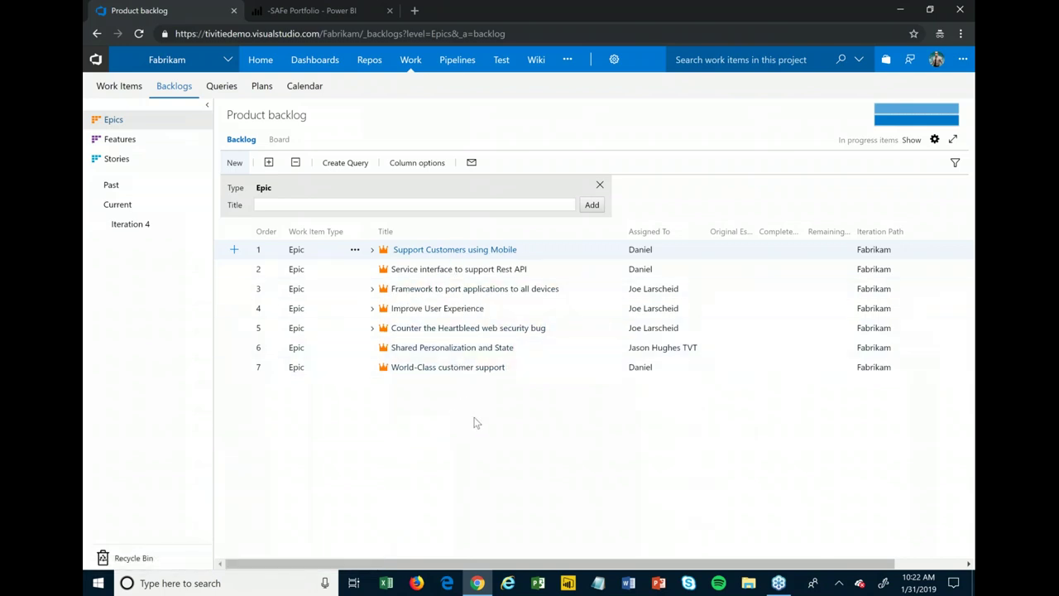
pyautogui.click(454, 250)
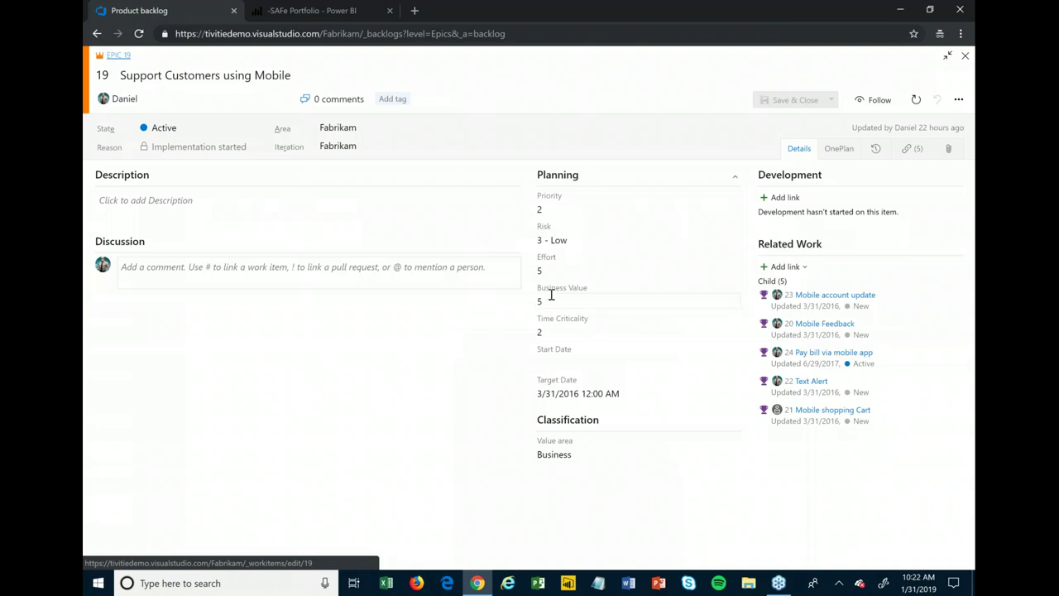
pyautogui.click(837, 148)
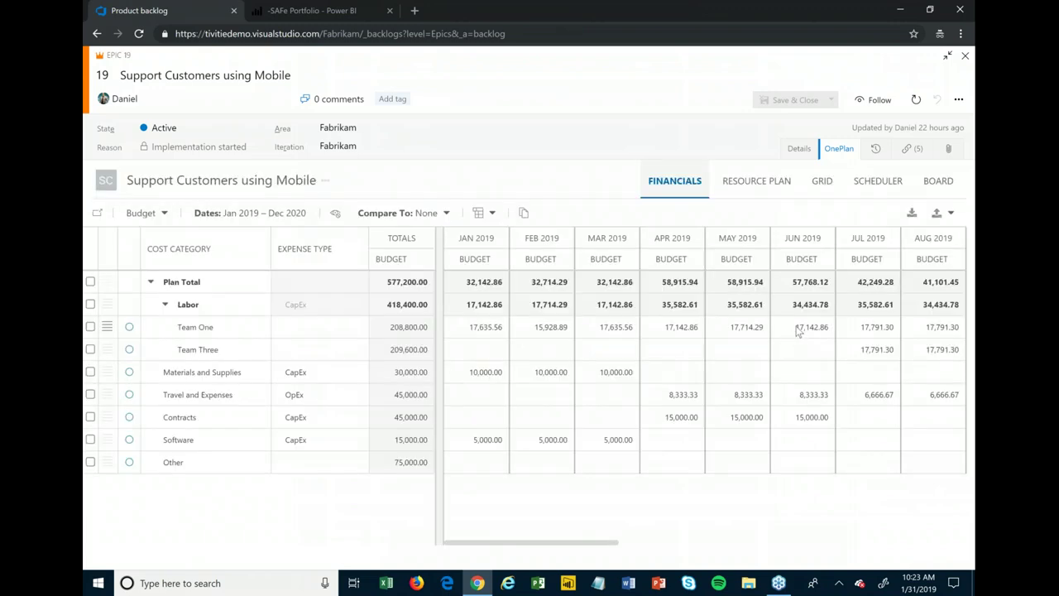
# Step: Examine the epic's resource plan, checking the teams' overallocated quarters in 2019 and the available capacity units
pyautogui.click(749, 188)
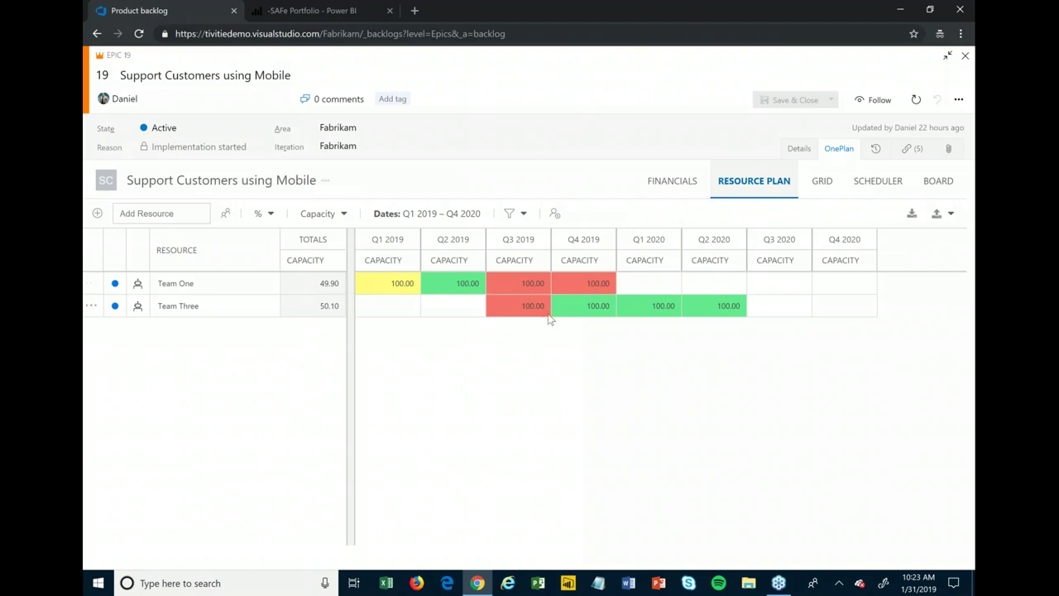
pyautogui.moveTo(580, 285)
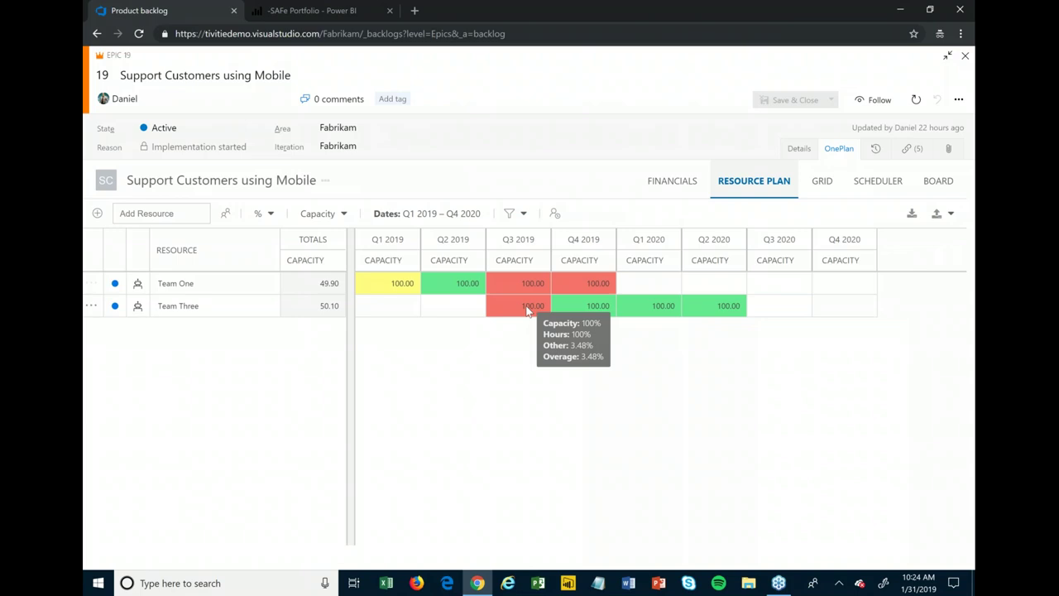
pyautogui.moveTo(587, 306)
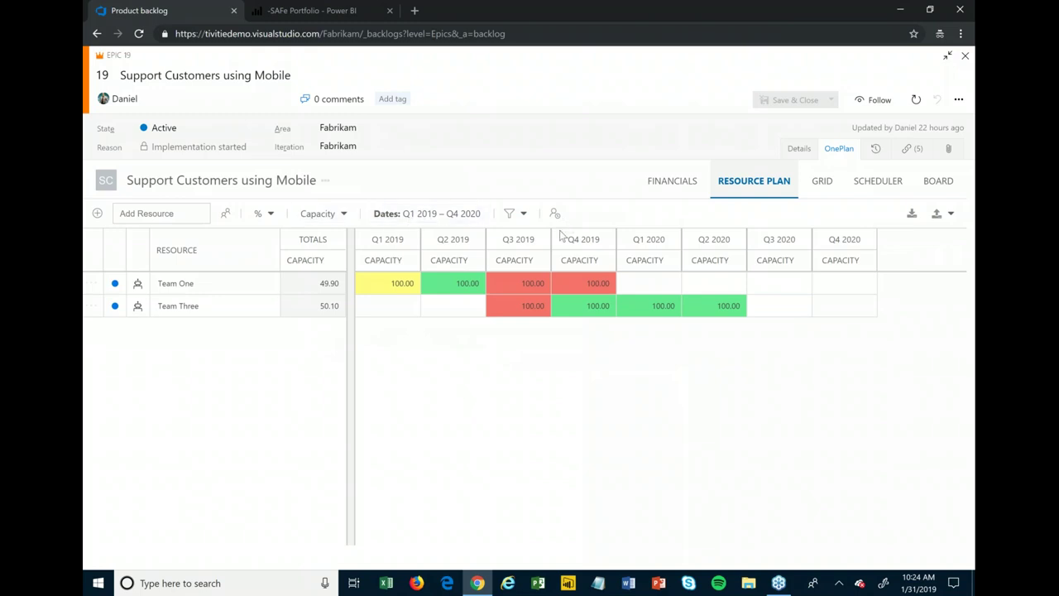
pyautogui.click(259, 213)
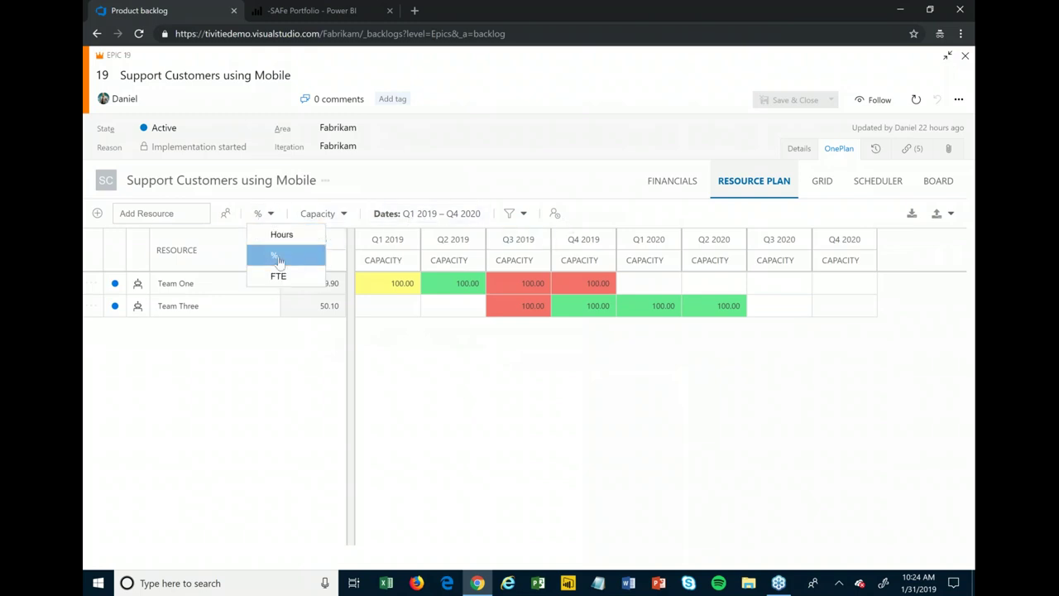
pyautogui.click(500, 395)
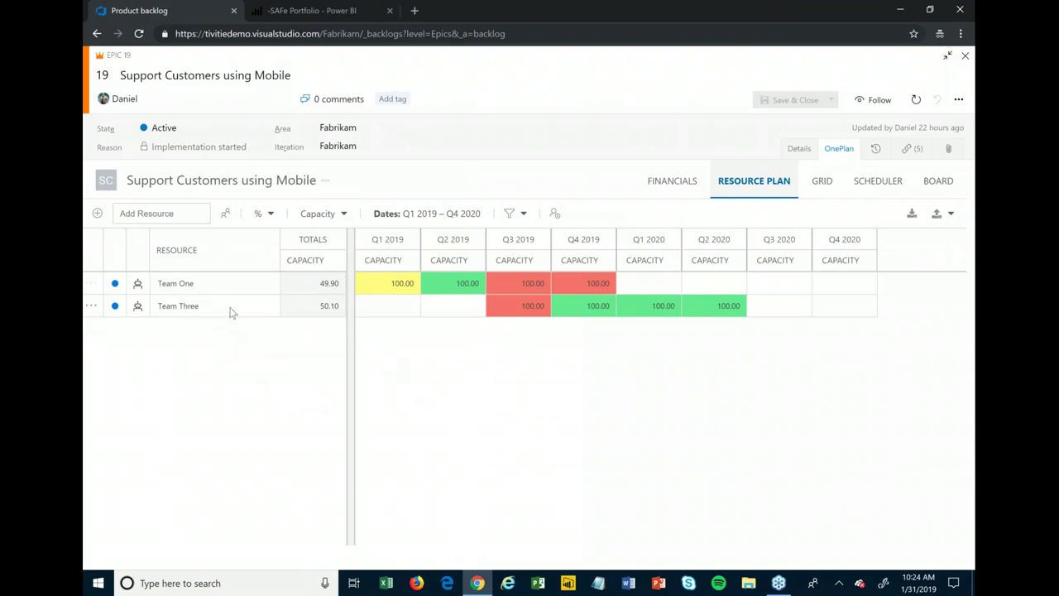
# Step: Return to the epic's financials and check the available date range and zoom options without changing them
pyautogui.click(674, 189)
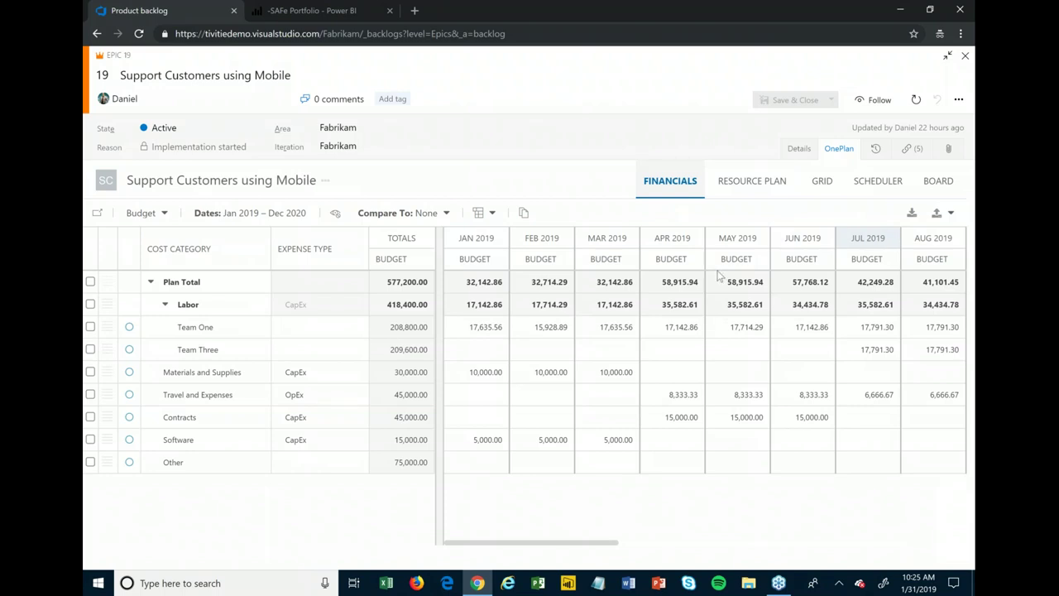
pyautogui.click(280, 215)
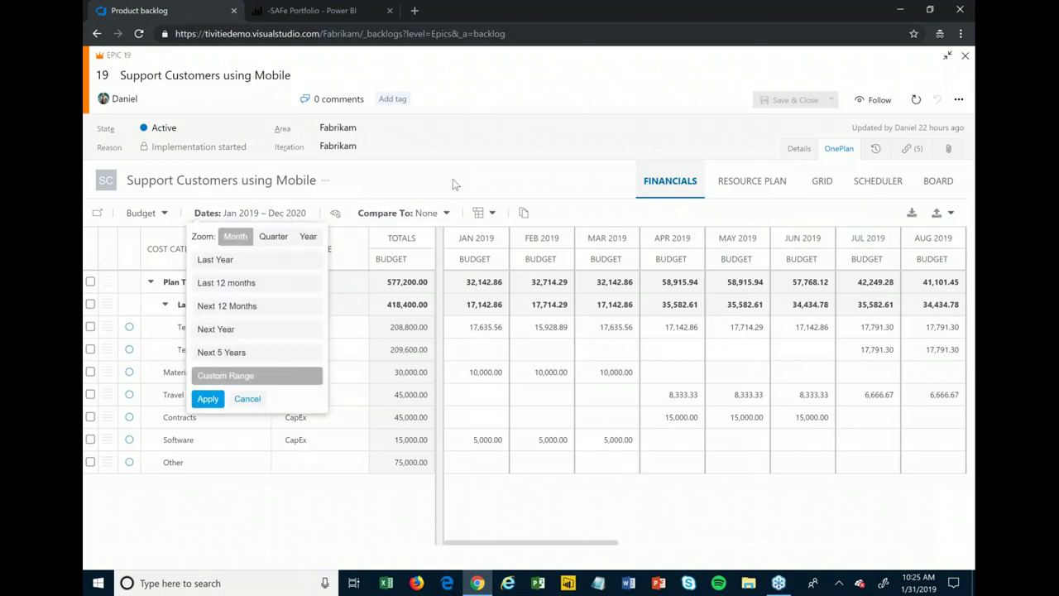
pyautogui.click(568, 223)
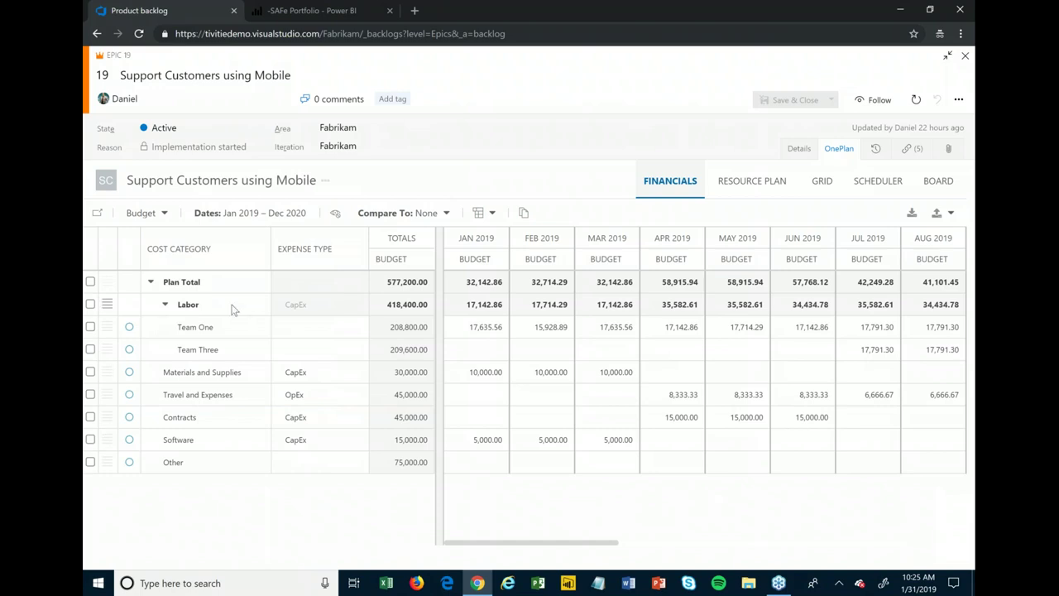
# Step: Collapse the Labor category and inspect the Materials and Supplies budget cells for January through March 2019
pyautogui.click(164, 305)
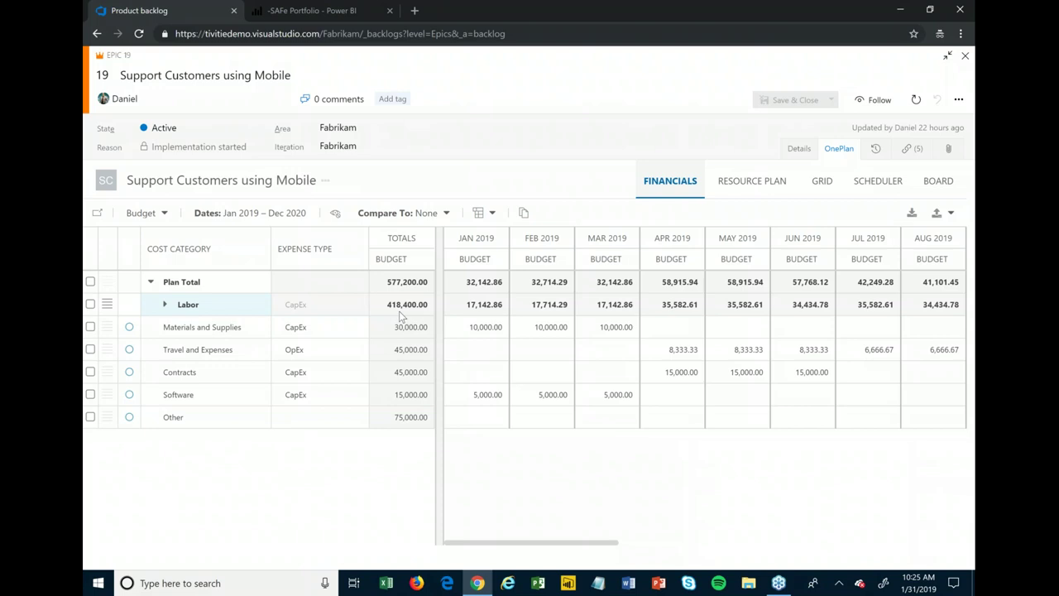
pyautogui.click(482, 328)
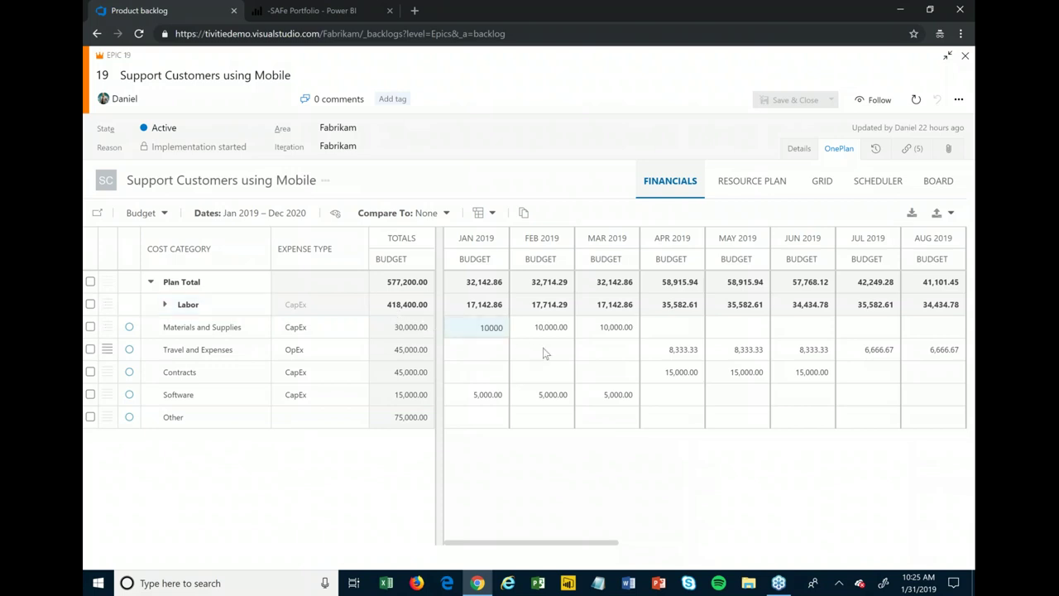
pyautogui.click(548, 329)
pyautogui.click(616, 332)
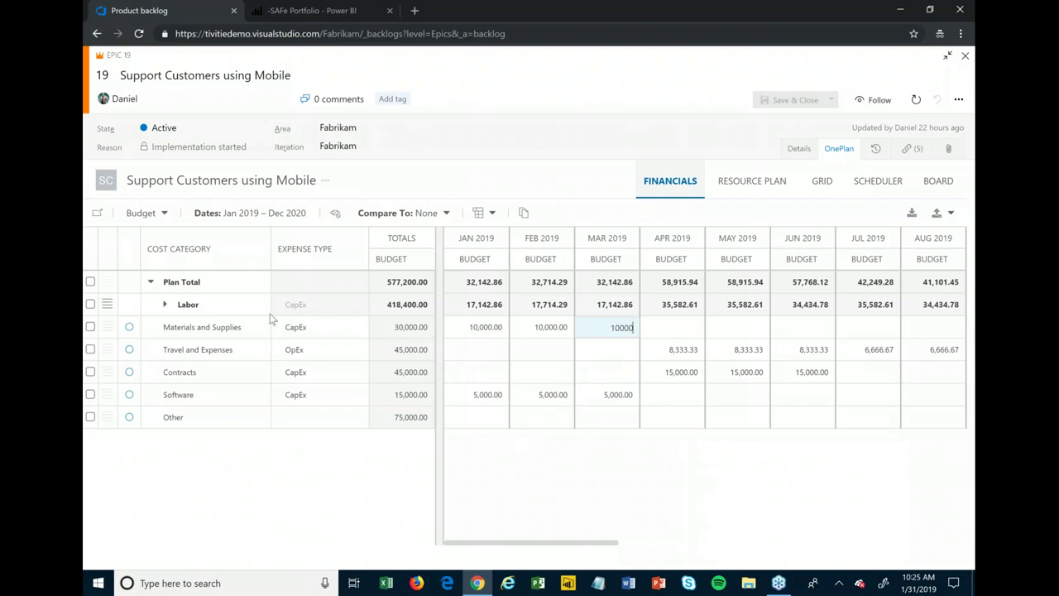
# Step: Show the Forecast costs with the Labor category collapsed and open the April 2019 Software cell for editing
pyautogui.click(147, 213)
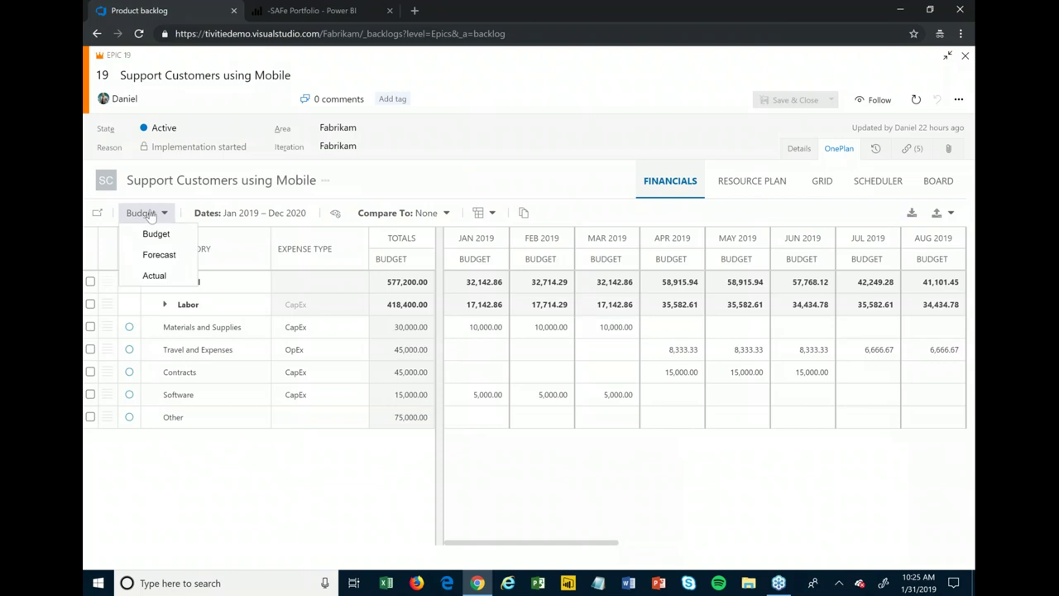
pyautogui.click(159, 256)
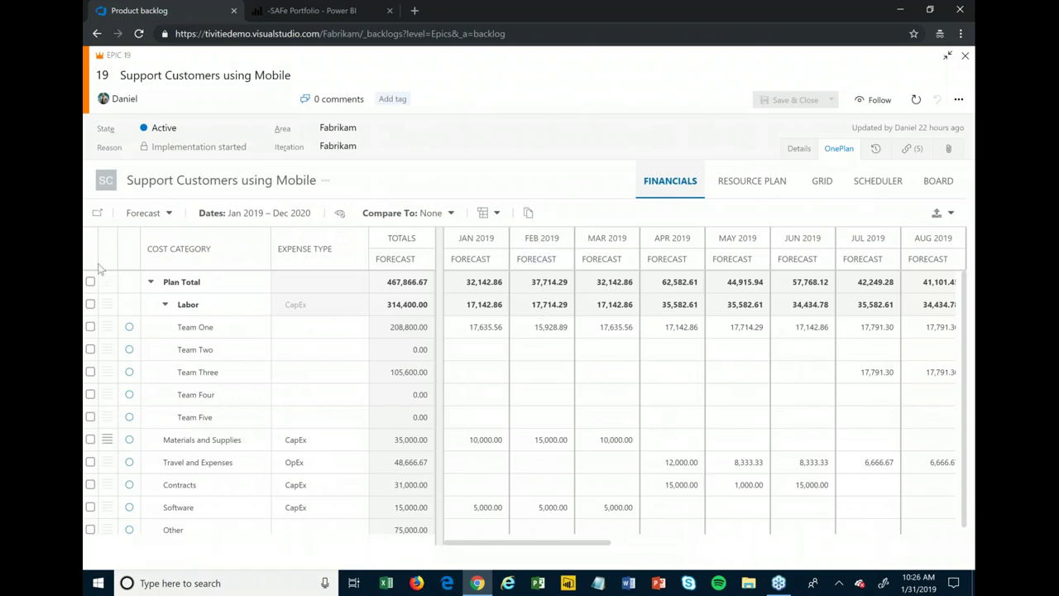
pyautogui.click(164, 305)
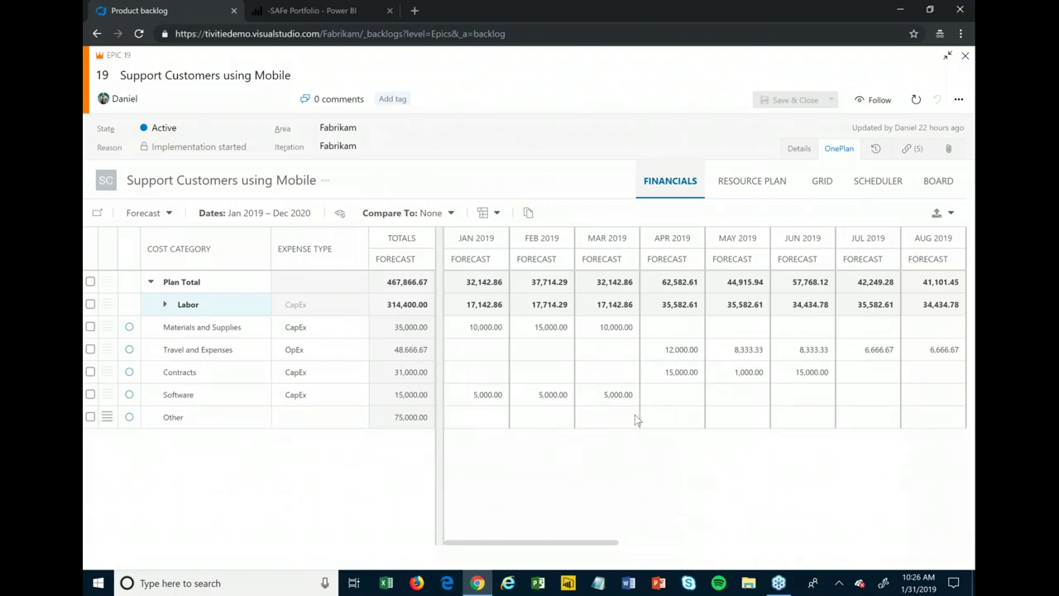
pyautogui.click(659, 398)
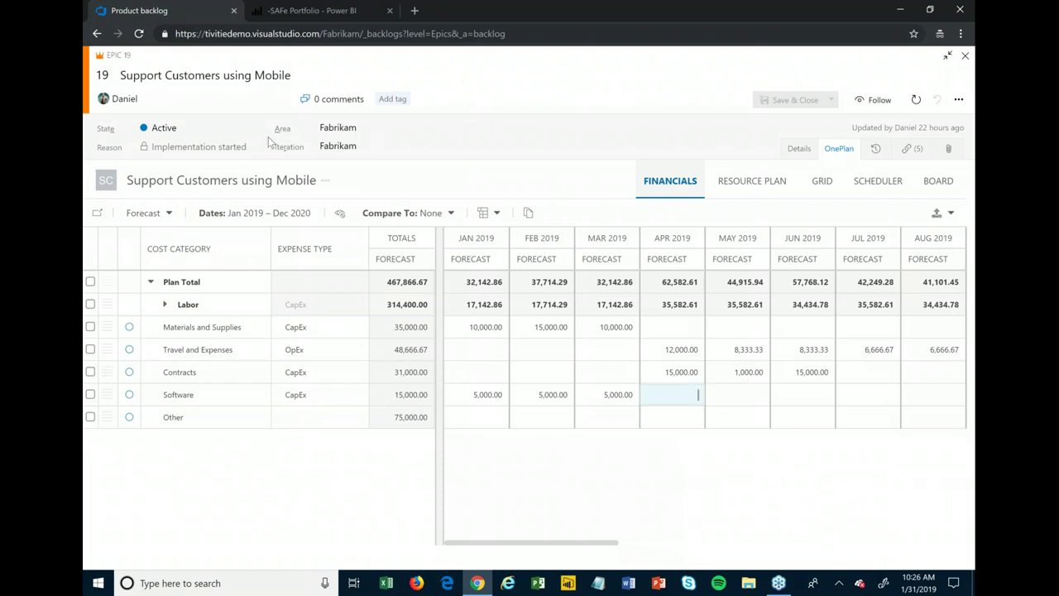
# Step: Show the Actual costs of the epic with the Labor category collapsed
pyautogui.click(149, 213)
pyautogui.click(157, 276)
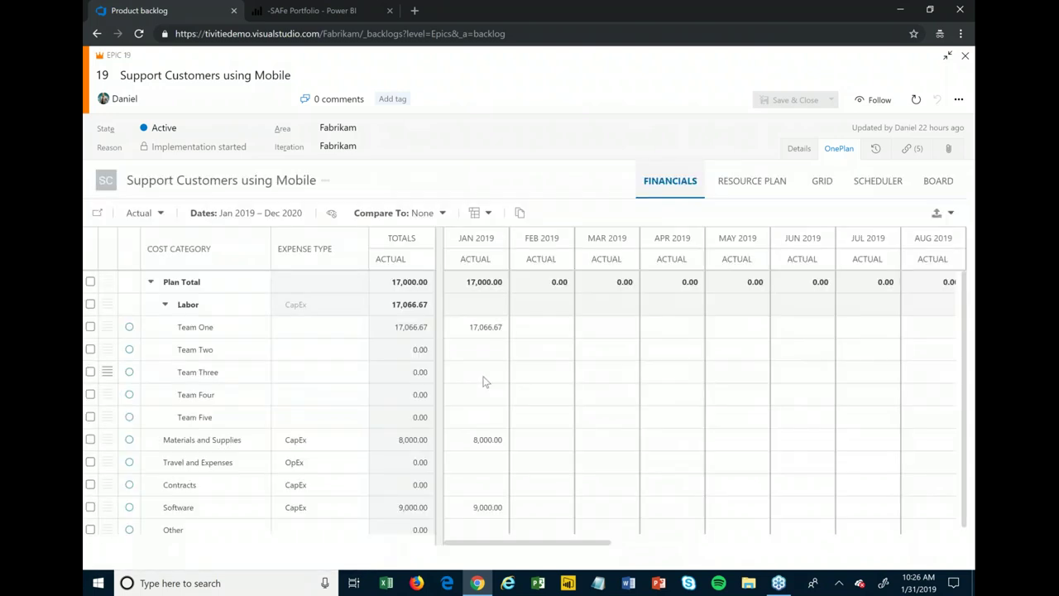
pyautogui.click(166, 307)
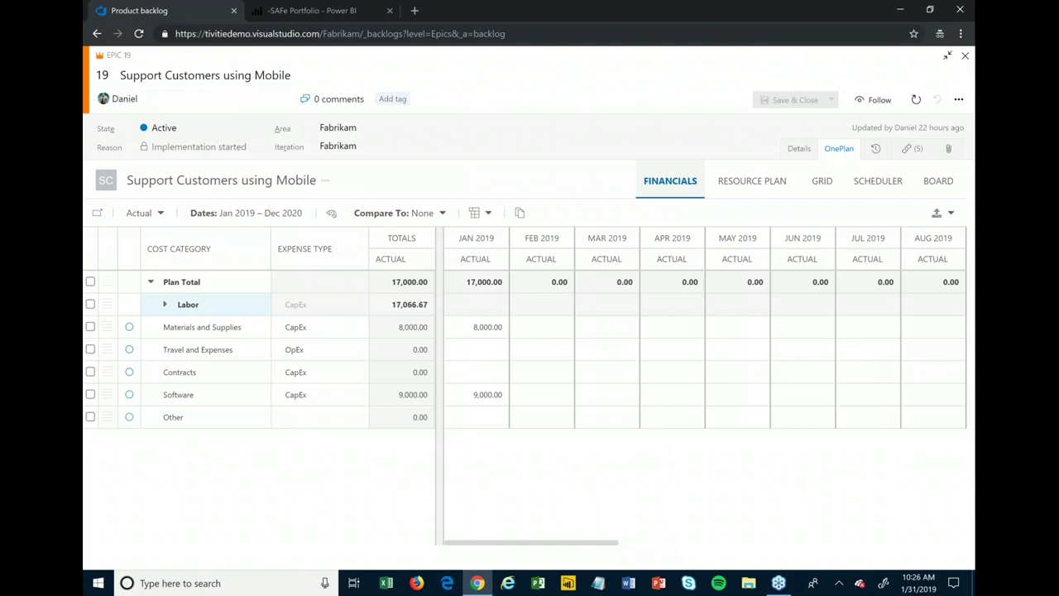
# Step: Return to the Budget costs, compare them using Budget > Forecast, and examine the monthly differences through July 2019
pyautogui.click(144, 212)
pyautogui.click(151, 232)
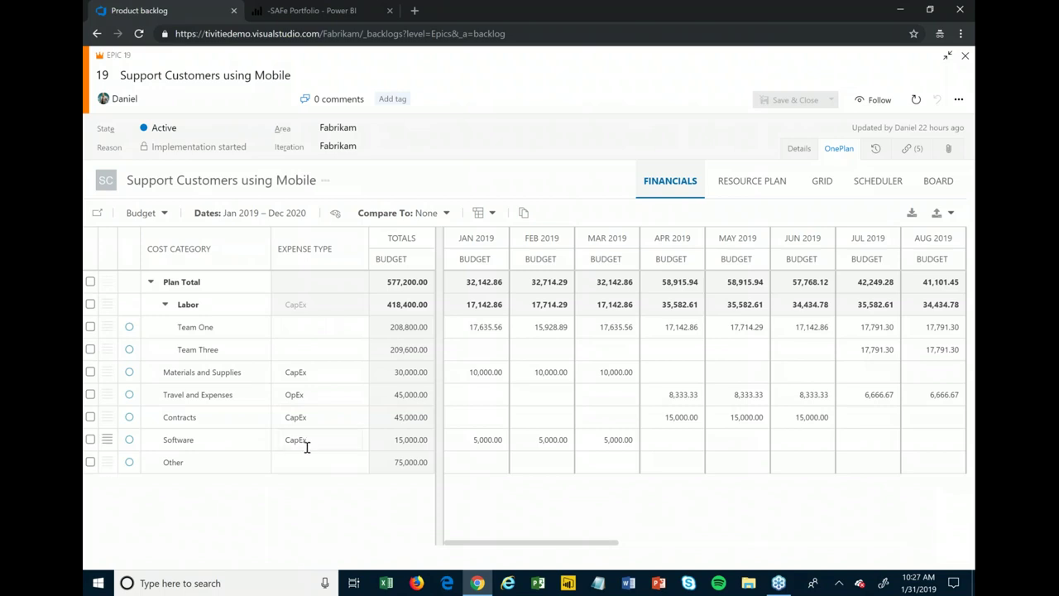
pyautogui.click(437, 217)
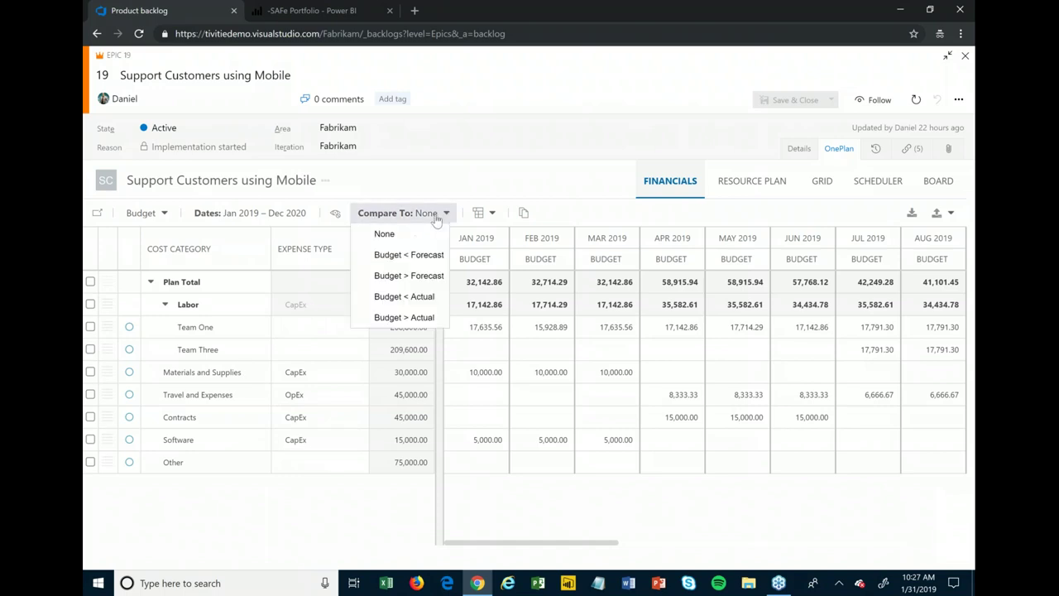
pyautogui.click(412, 279)
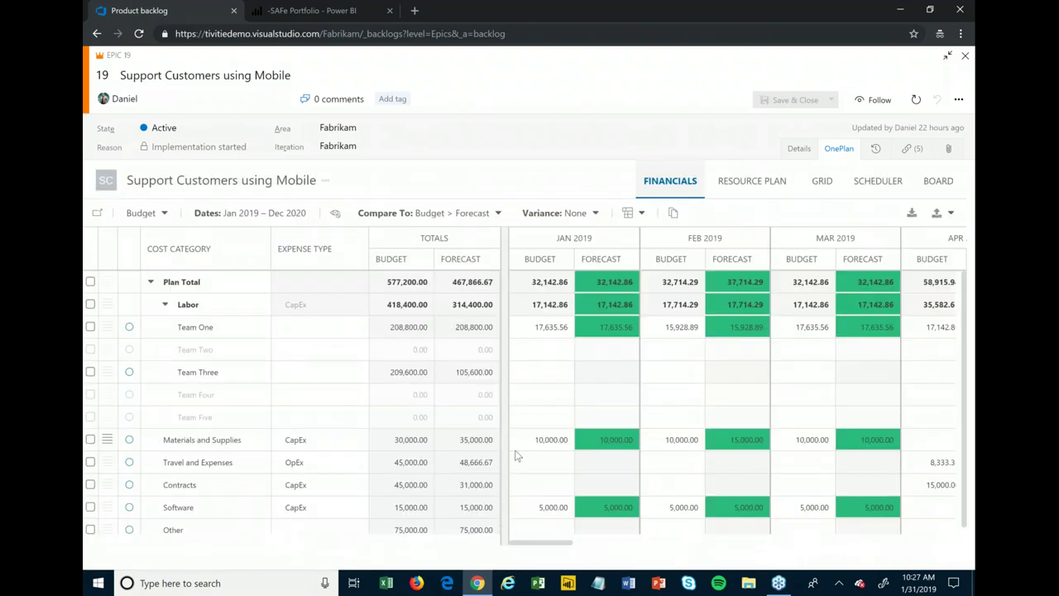
pyautogui.scroll(-1, 596, 497)
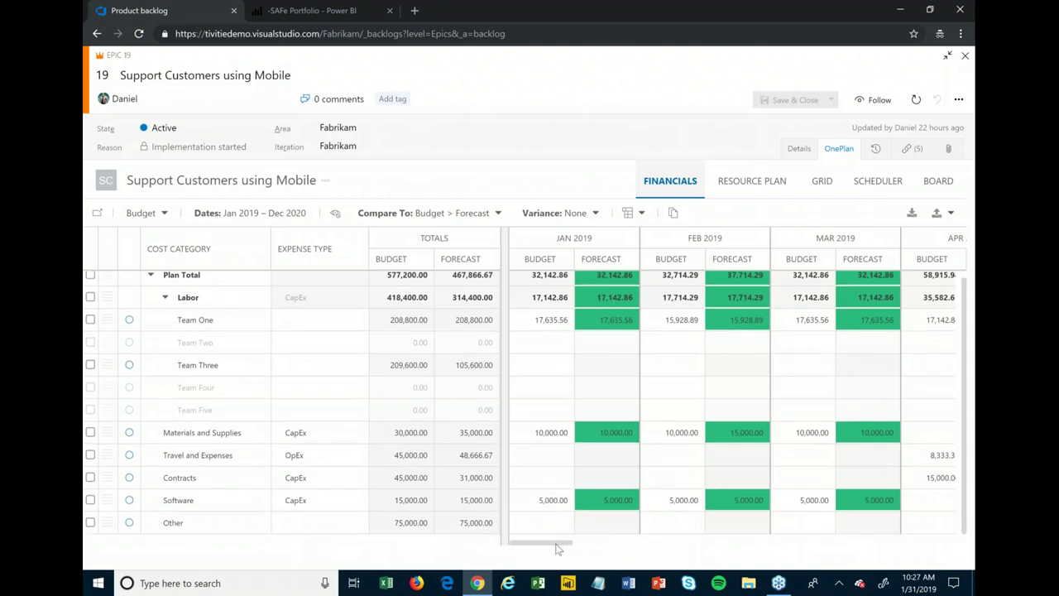
pyautogui.moveTo(569, 545); pyautogui.dragTo(639, 544)
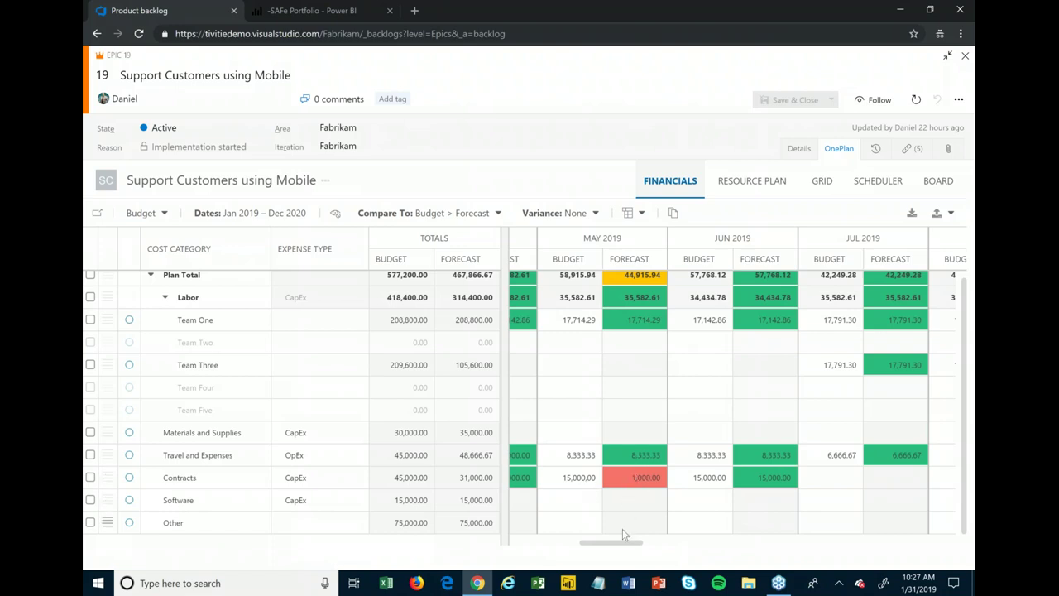
pyautogui.scroll(1, 610, 453)
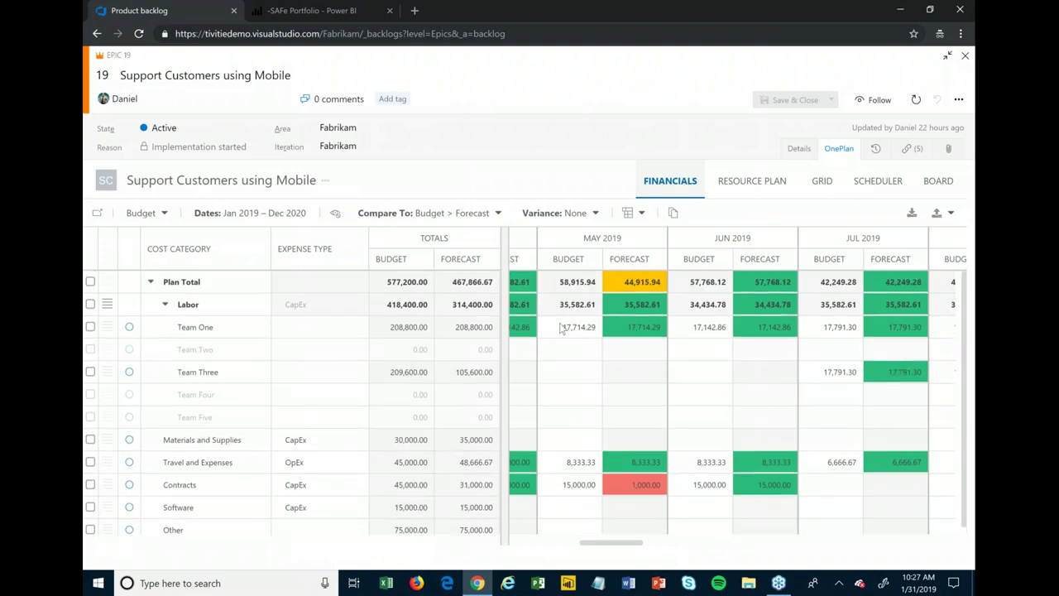
# Step: Change the cost comparison to Budget < Actual and display the variance as Value
pyautogui.click(451, 212)
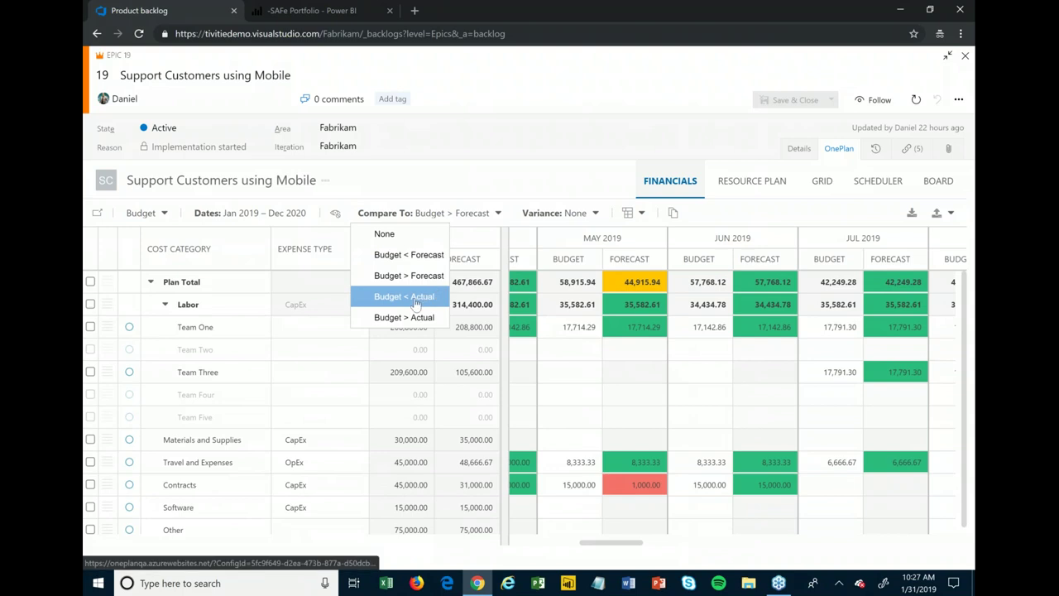
pyautogui.press('Return')
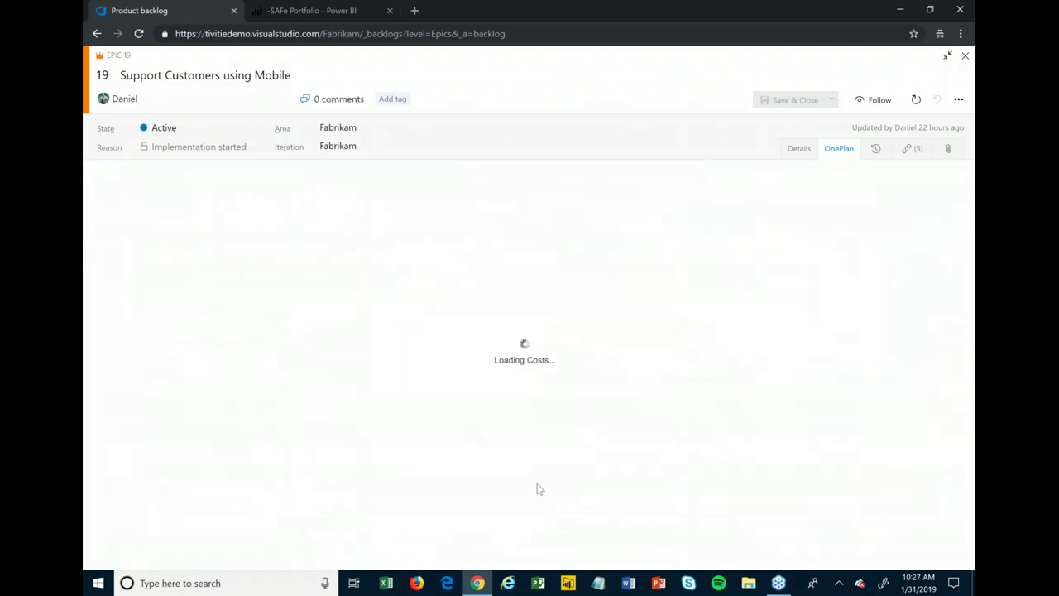
pyautogui.scroll(-1, 644, 455)
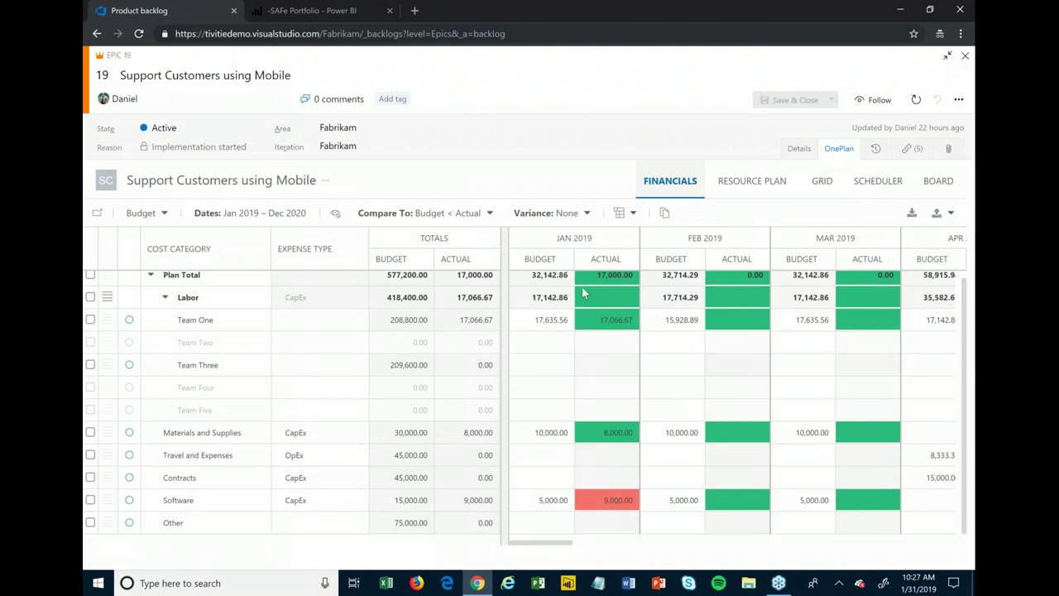
pyautogui.click(563, 213)
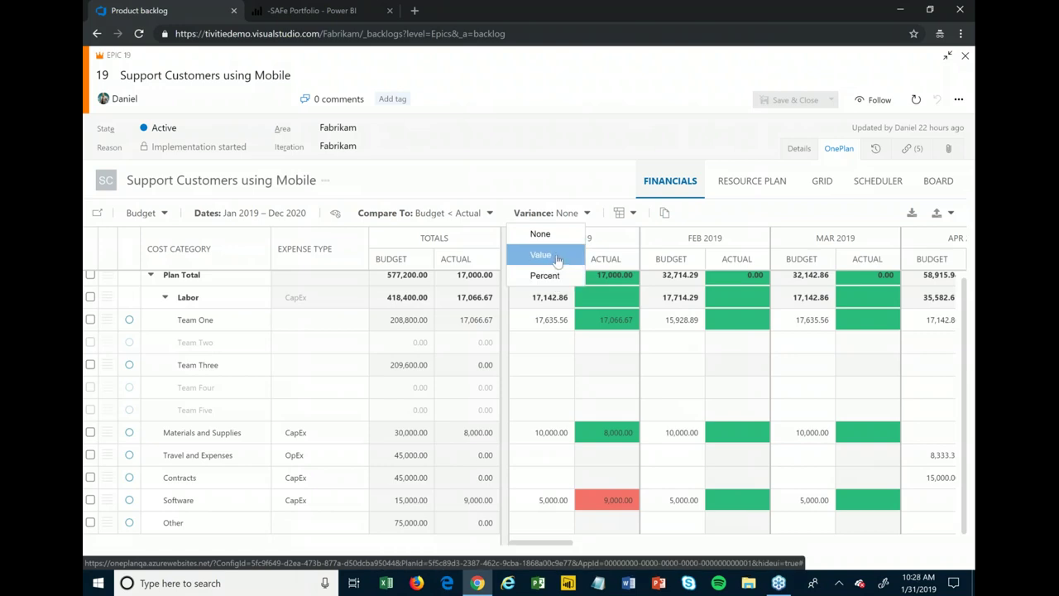
pyautogui.click(558, 258)
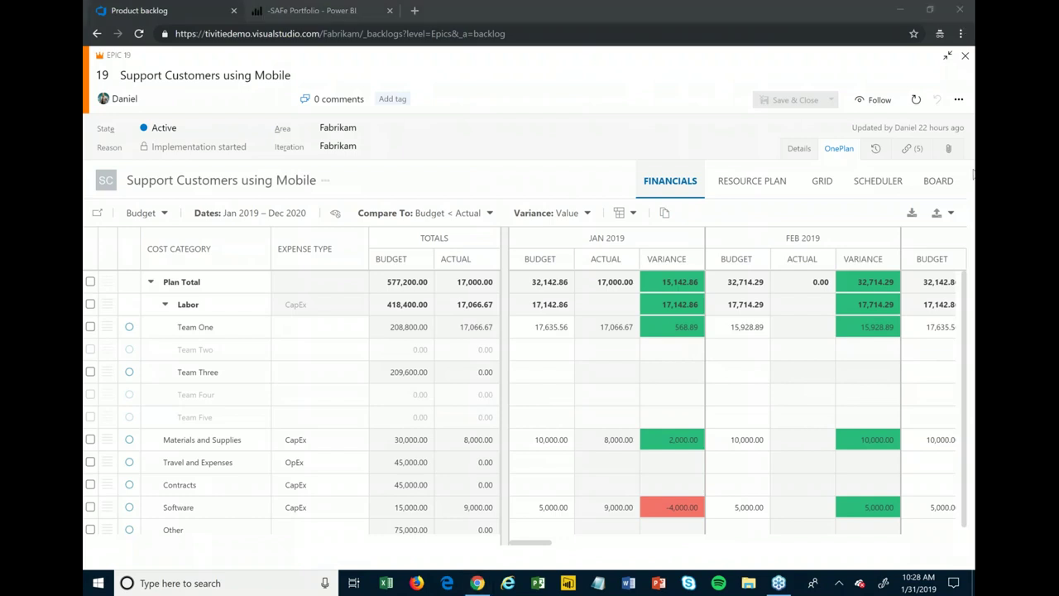
# Step: Close the epic and open the project's Portfolio (OnePlan) page
pyautogui.click(966, 56)
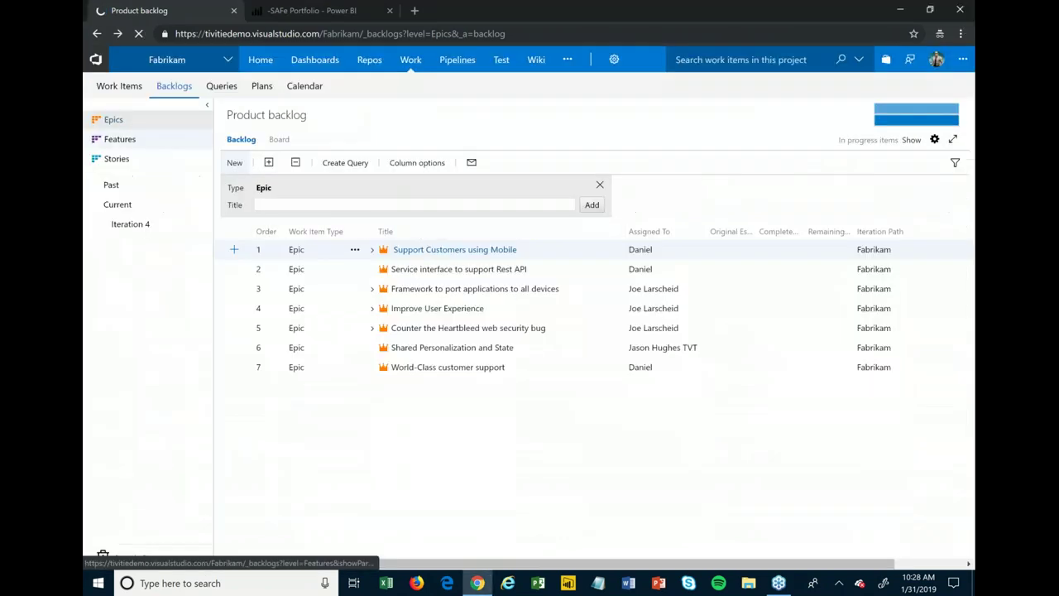
pyautogui.click(279, 65)
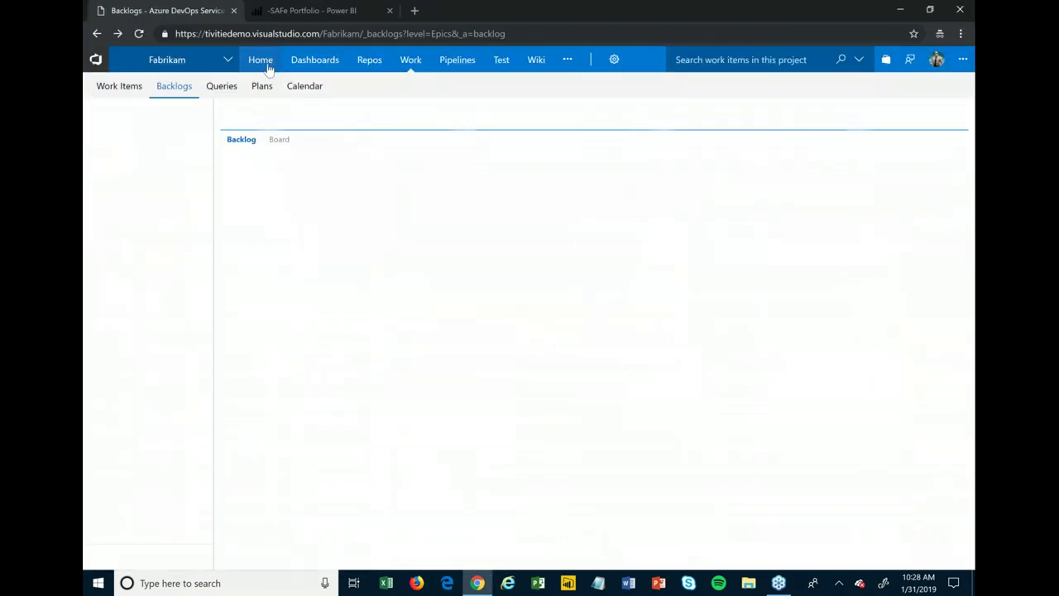
pyautogui.moveTo(254, 65)
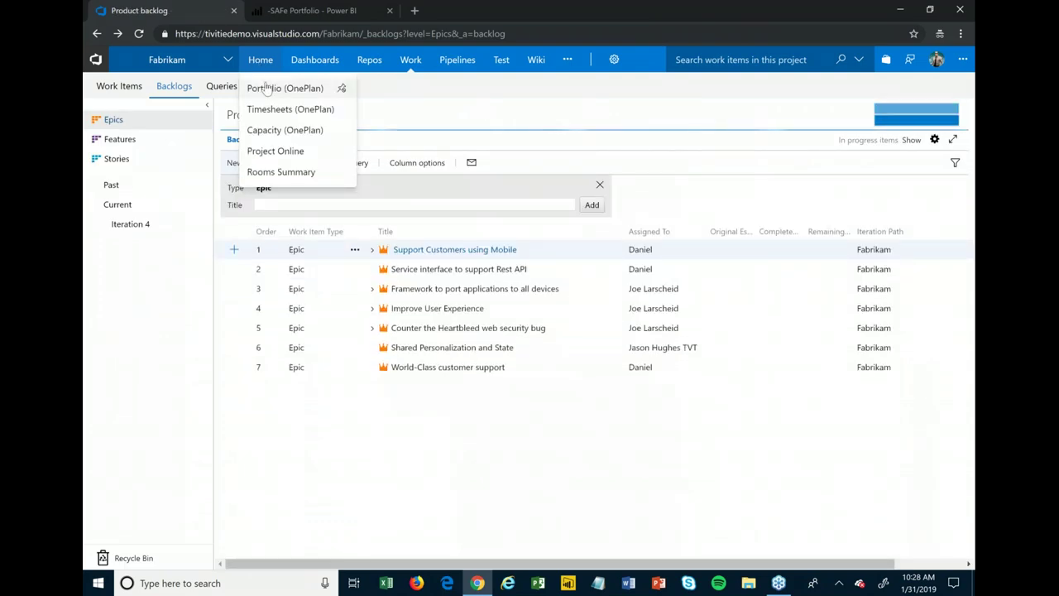
pyautogui.click(265, 90)
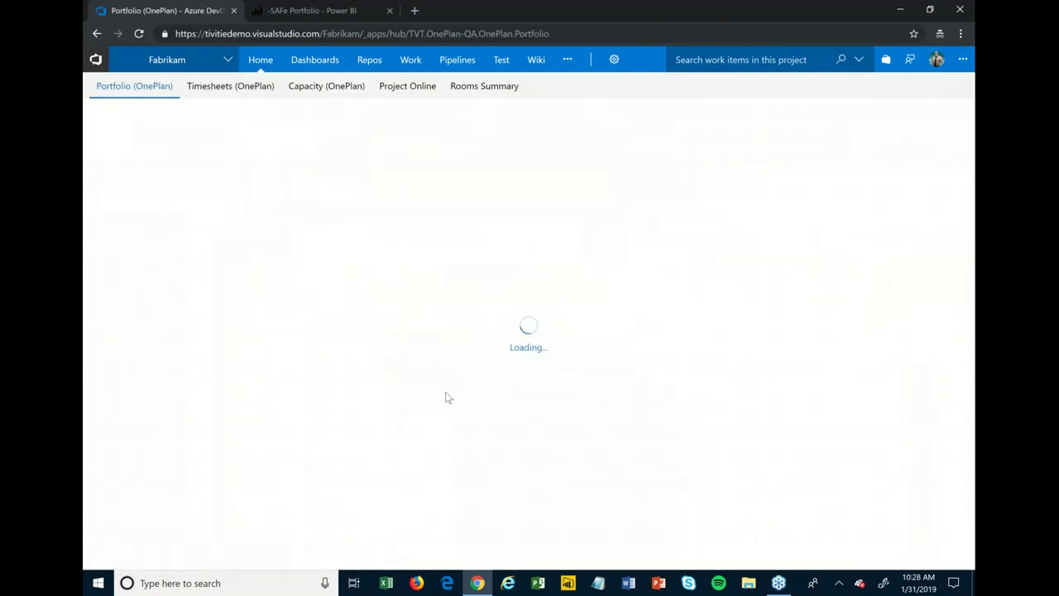